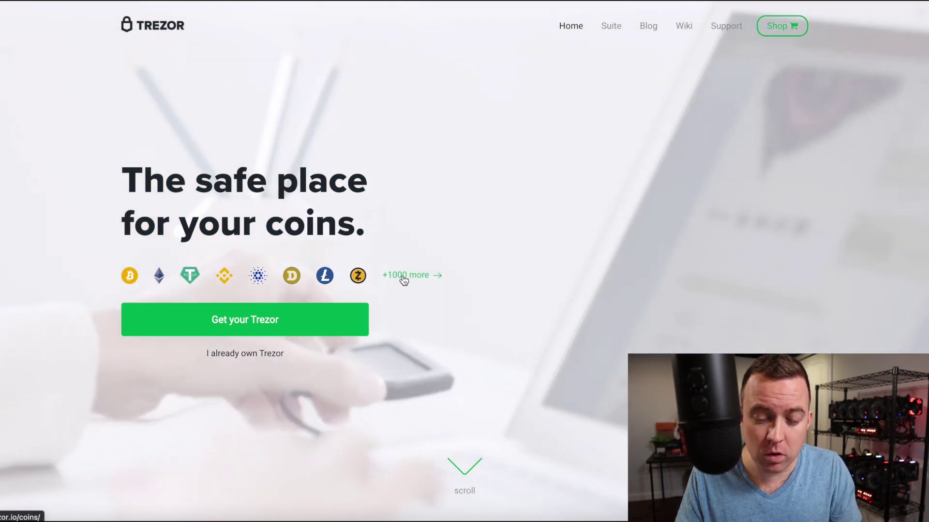
Expand the full supported coins list and search it for ada to confirm Cardano support.
left_click(404, 276)
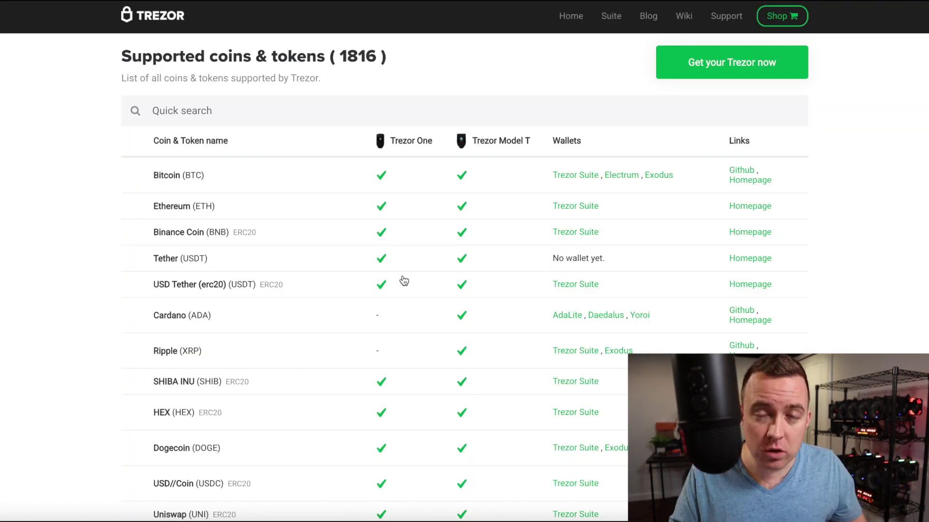
left_click(249, 115)
type("ada")
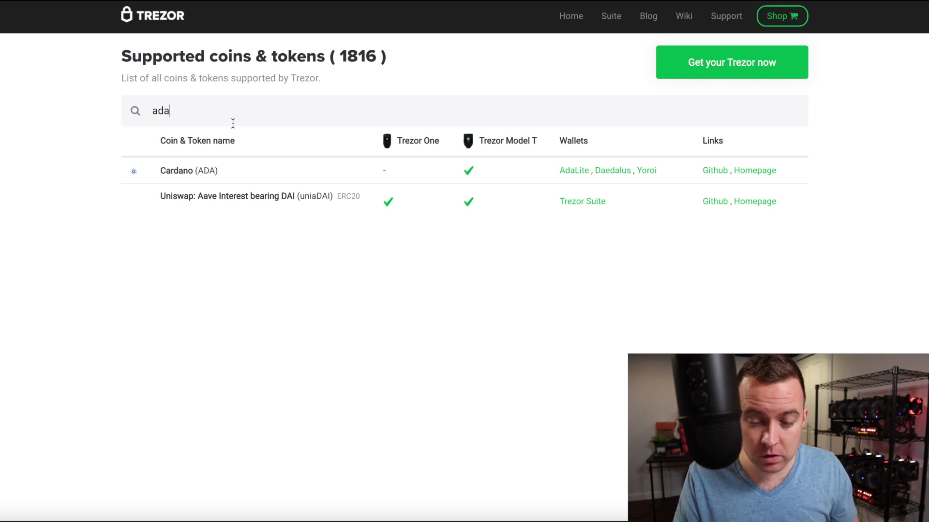
Search the coin list for shib and then bat, then clear the search box.
double_click(165, 111)
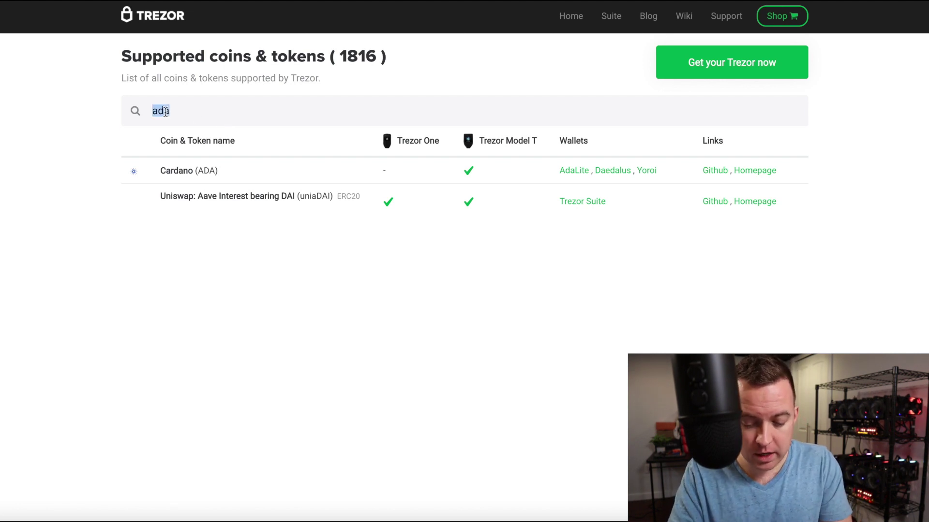
type("shib")
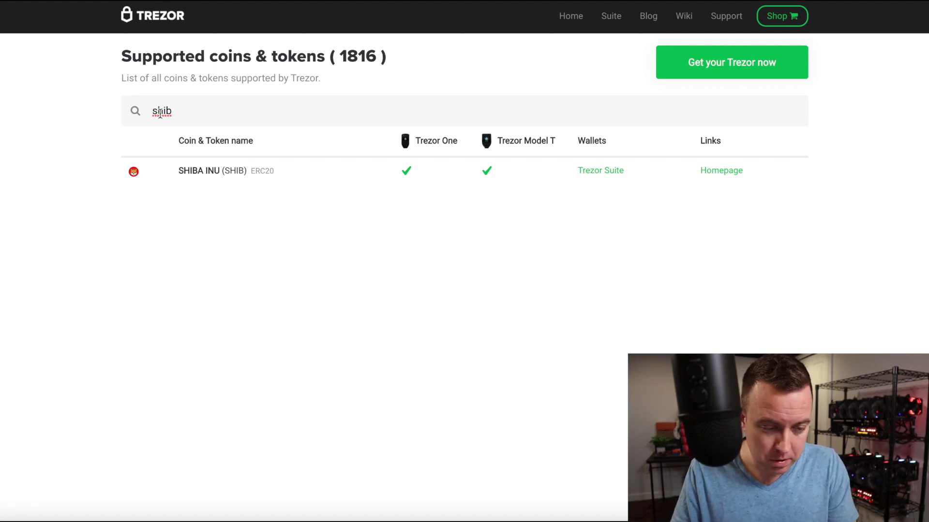
double_click(160, 113)
type("btat")
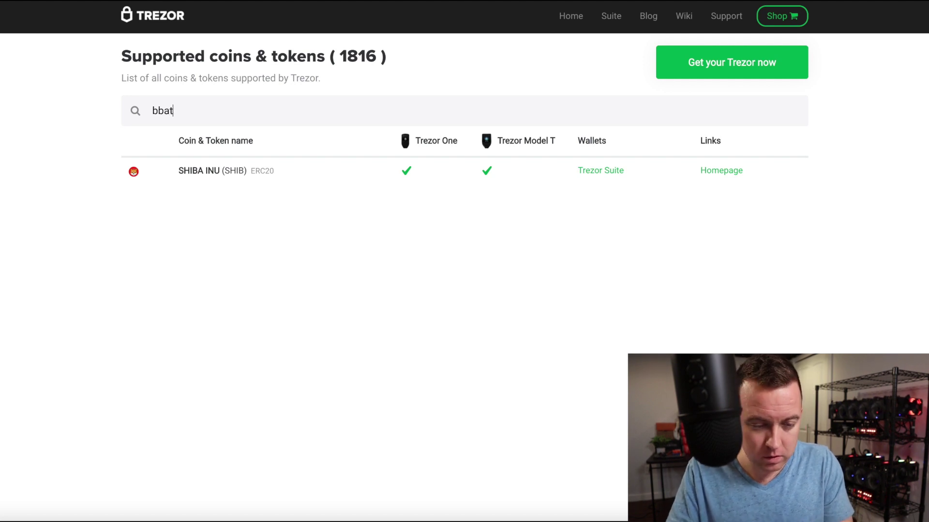
key("BackSpace")
key("BackSpace")
key("BackSpace")
type("at")
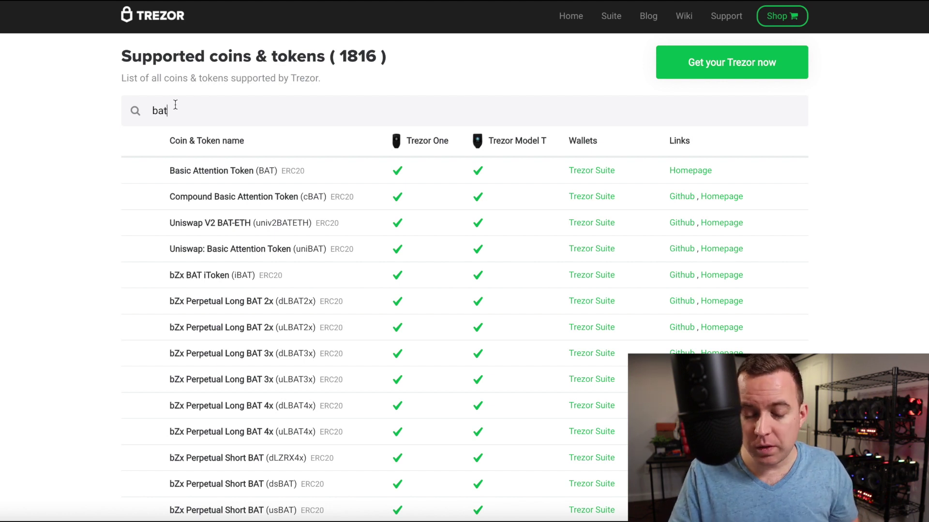
key("BackSpace")
key("BackSpace")
key("BackSpace")
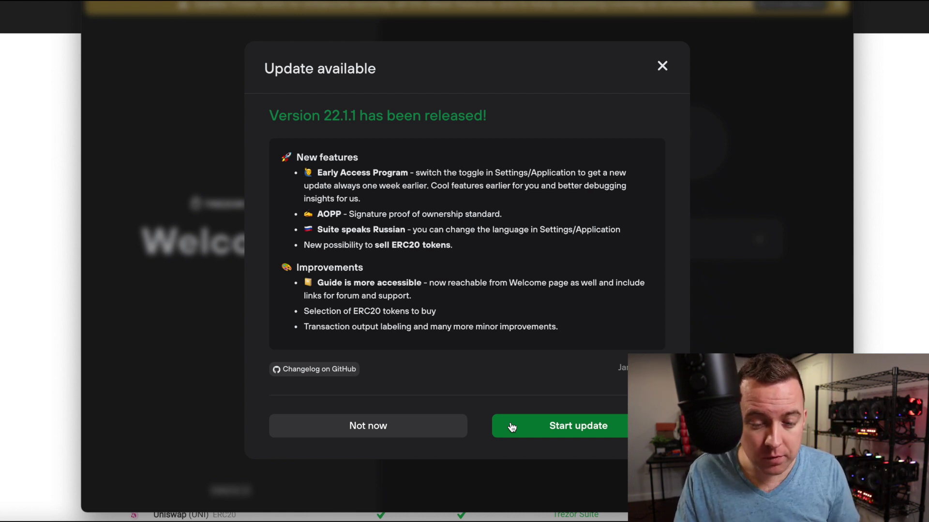
Bring the browser's Supported coins & tokens page back in front of Trezor Suite.
left_click(60, 170)
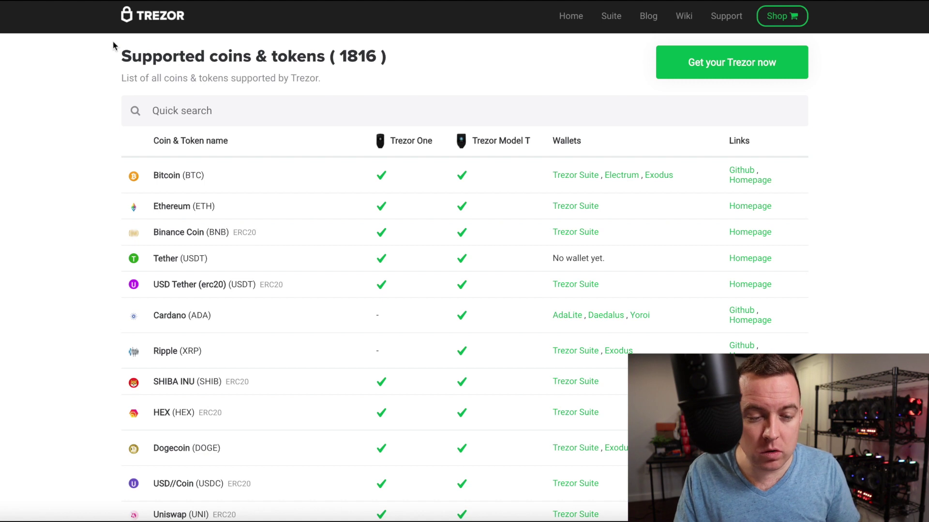
On the Trezor Suite product page, confirm desktop version 22.1.1 in the OS download options.
left_click(127, 15)
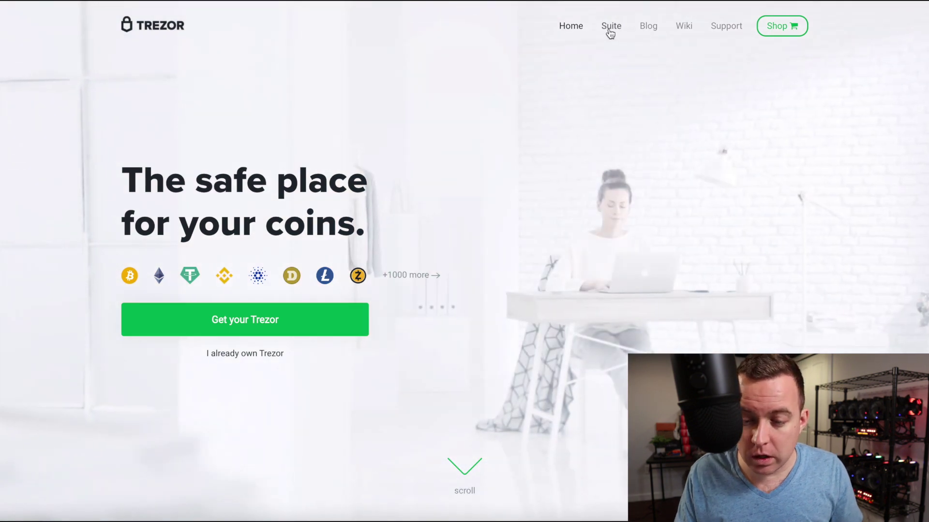
left_click(610, 29)
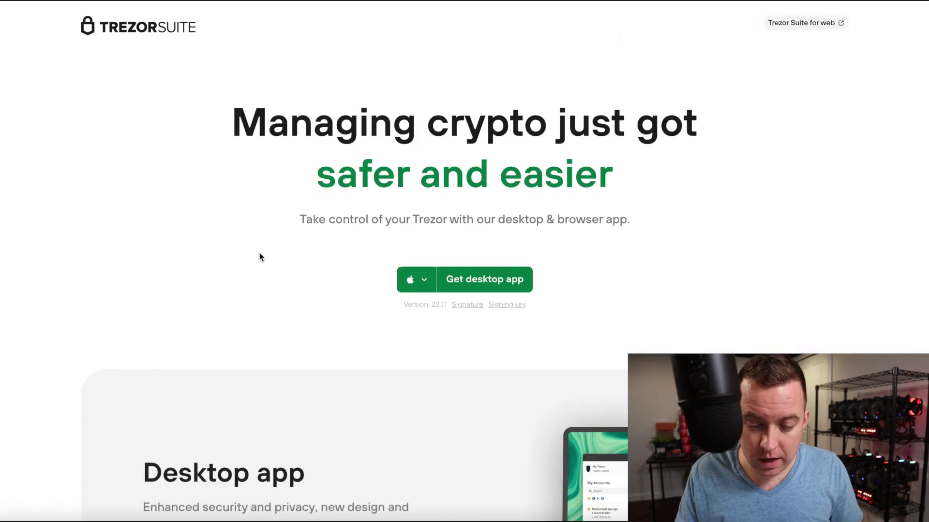
left_click(425, 281)
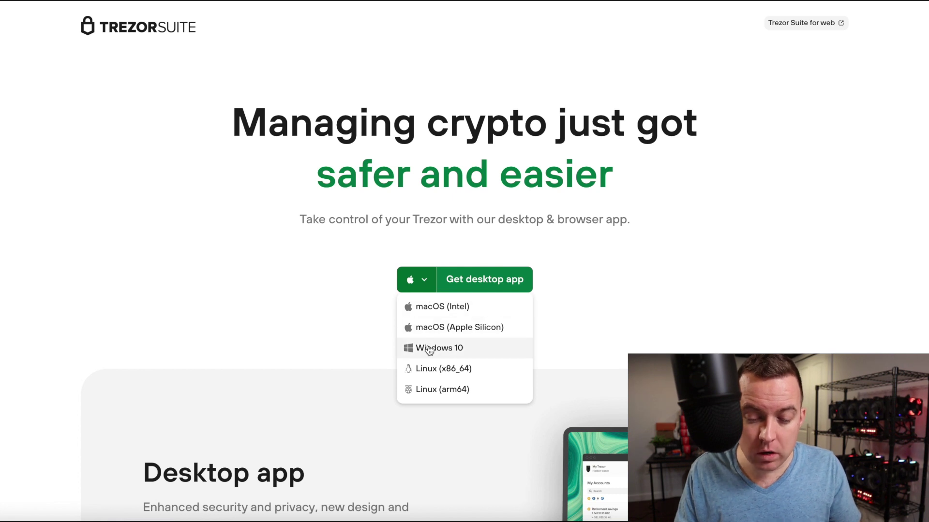
left_click(277, 291)
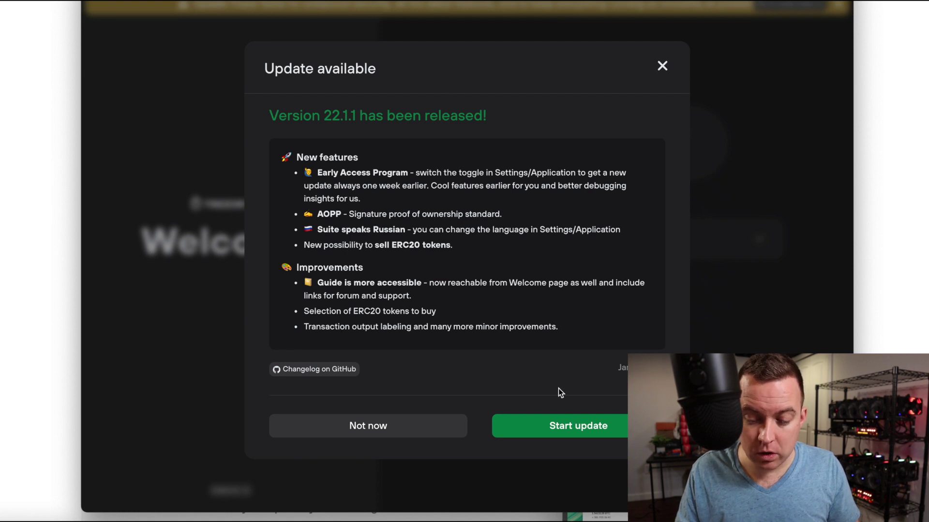
Download the Suite 22.1.1 update and restart Suite to install it.
left_click(535, 428)
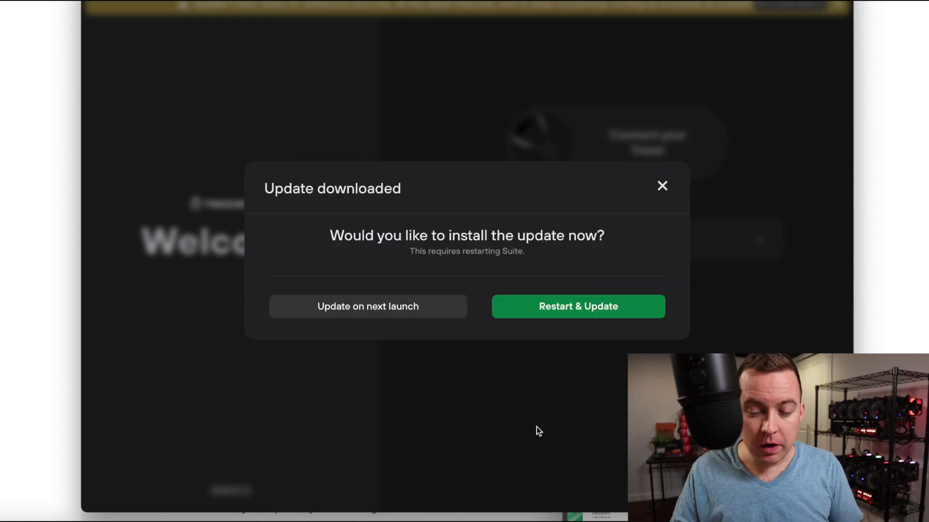
left_click(539, 306)
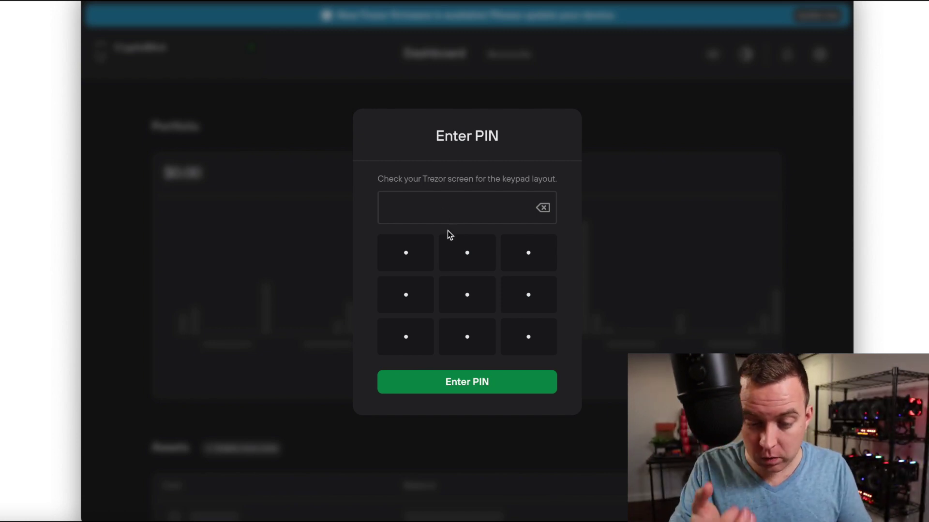
Enter the Trezor One's PIN on the keypad to unlock the wallet.
left_click(411, 263)
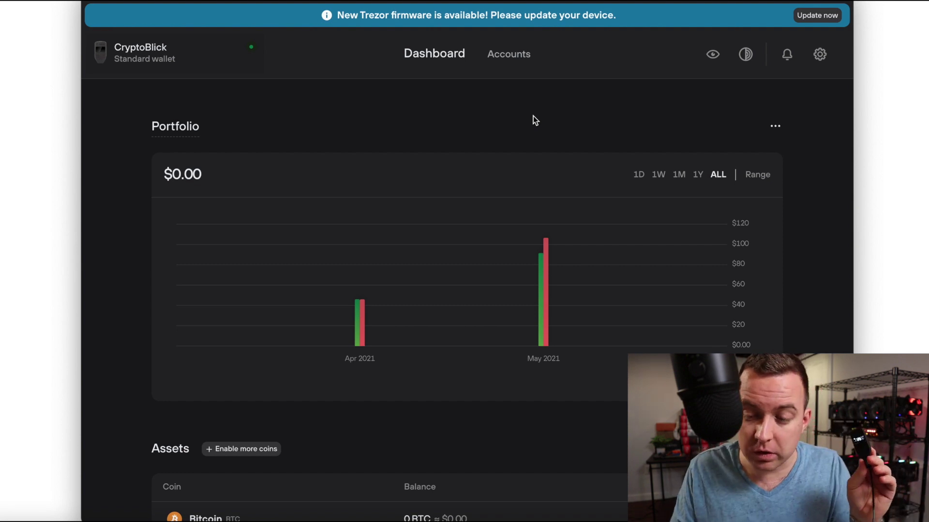
Start the firmware update from 1.10.4 to 1.10.5, confirming the recovery seed is at hand.
left_click(812, 19)
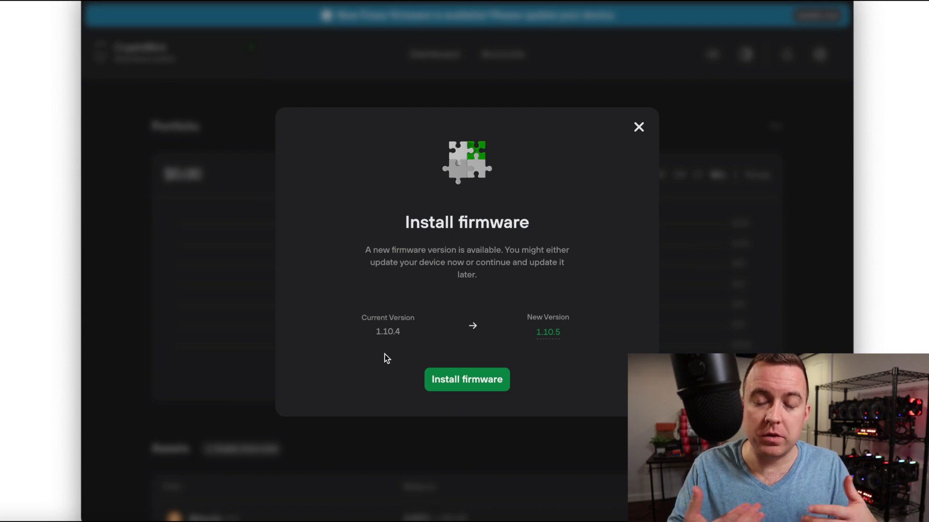
left_click(430, 381)
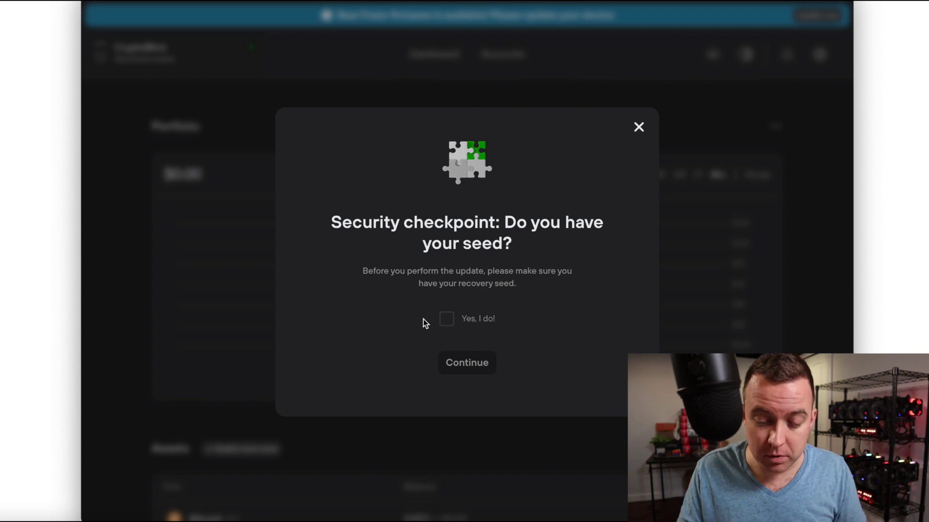
left_click(448, 321)
left_click(452, 361)
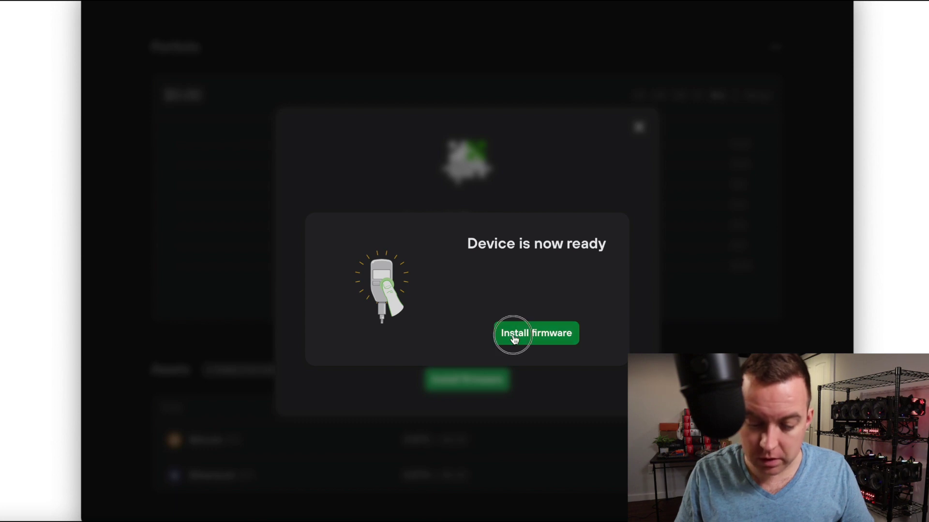
left_click(513, 334)
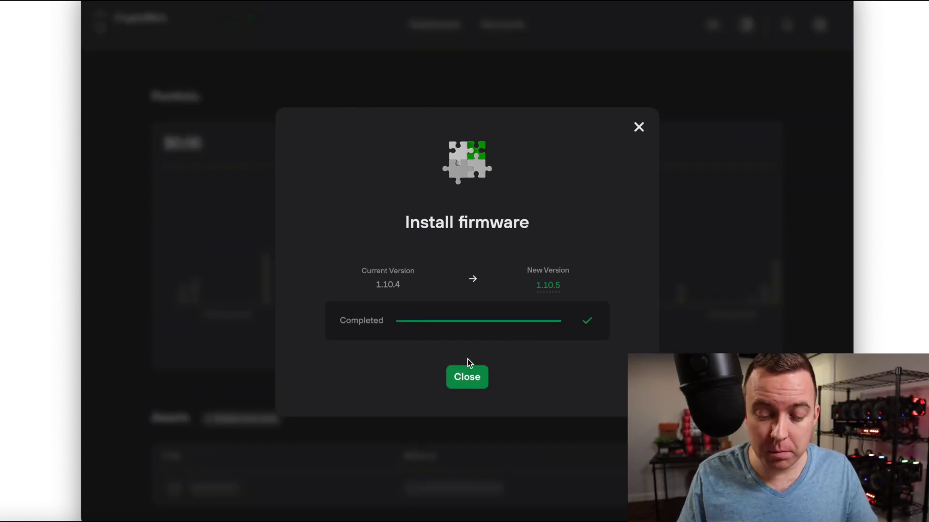
Close the completed firmware 1.10.5 installation dialog.
left_click(463, 387)
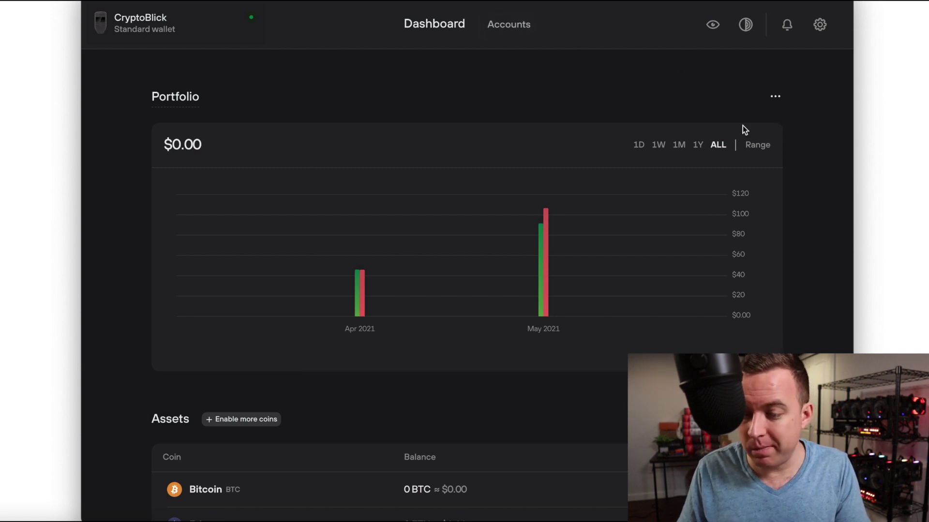
Confirm in Device settings that firmware 1.10.5 is already the latest.
left_click(819, 24)
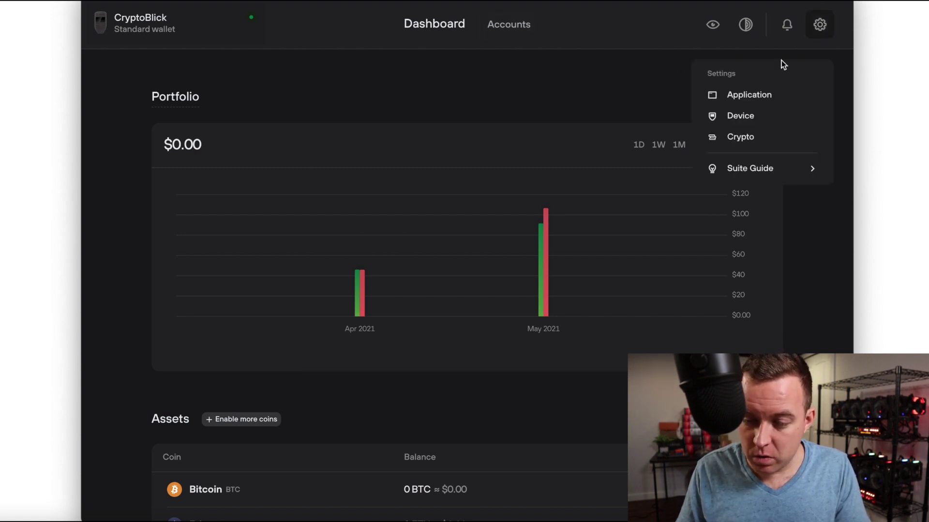
left_click(740, 116)
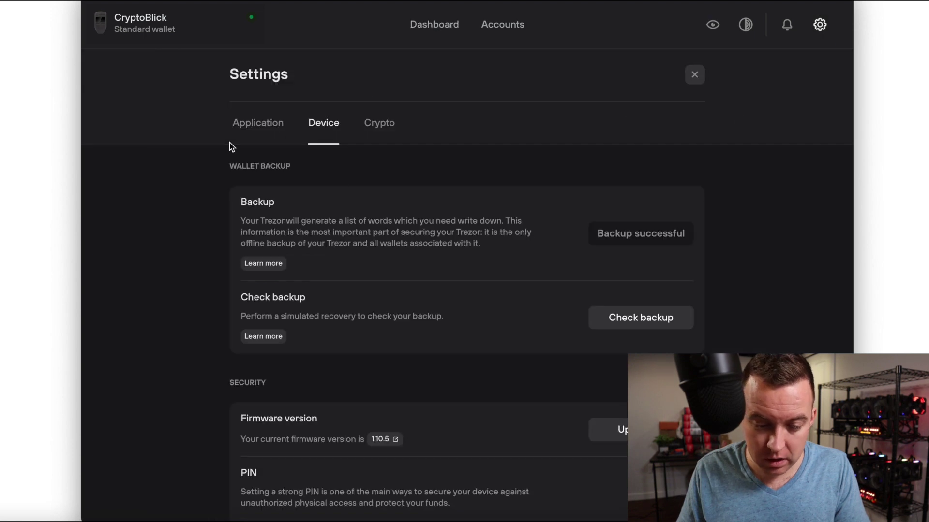
scroll(180, 246, "down", 2)
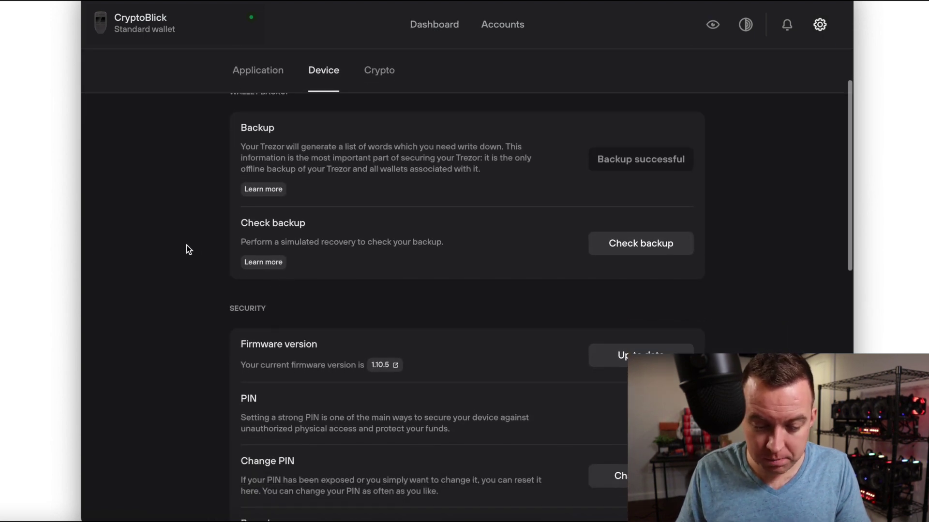
scroll(325, 162, "down", 2)
scroll(300, 246, "down", 1)
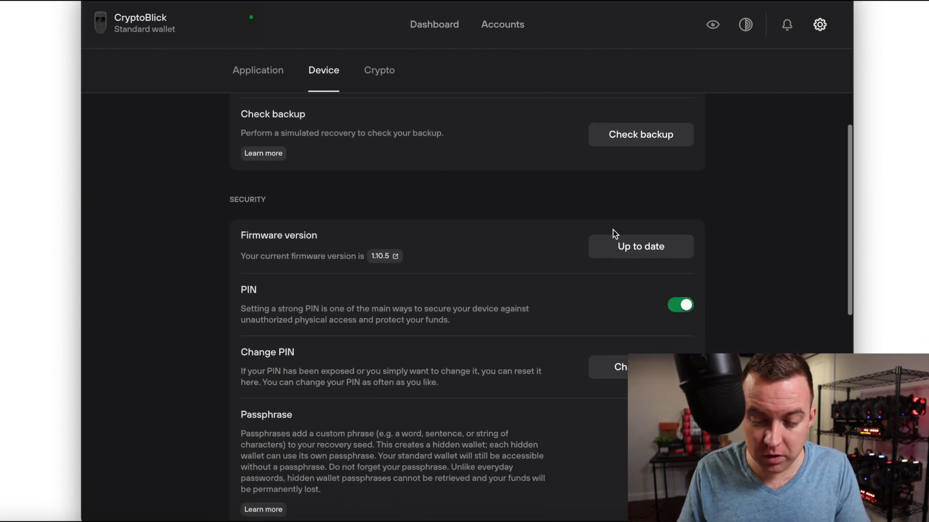
left_click(610, 245)
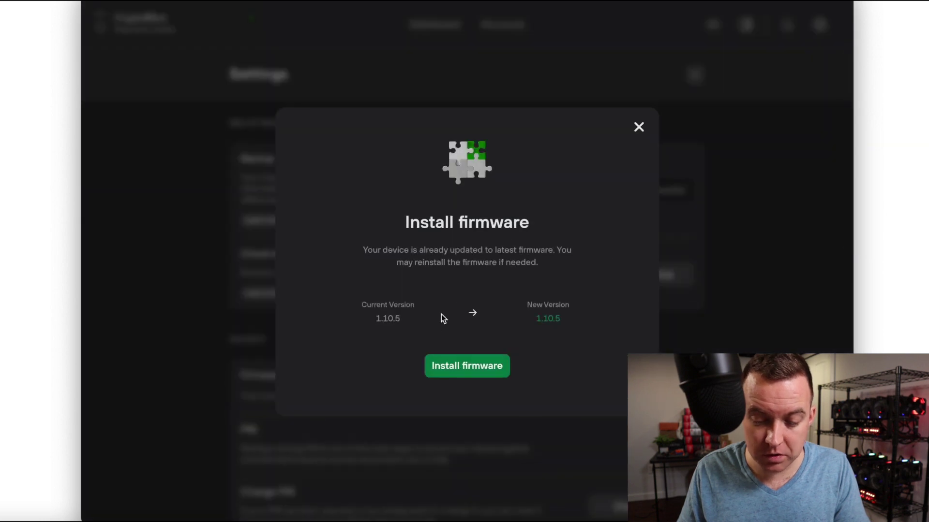
left_click(638, 126)
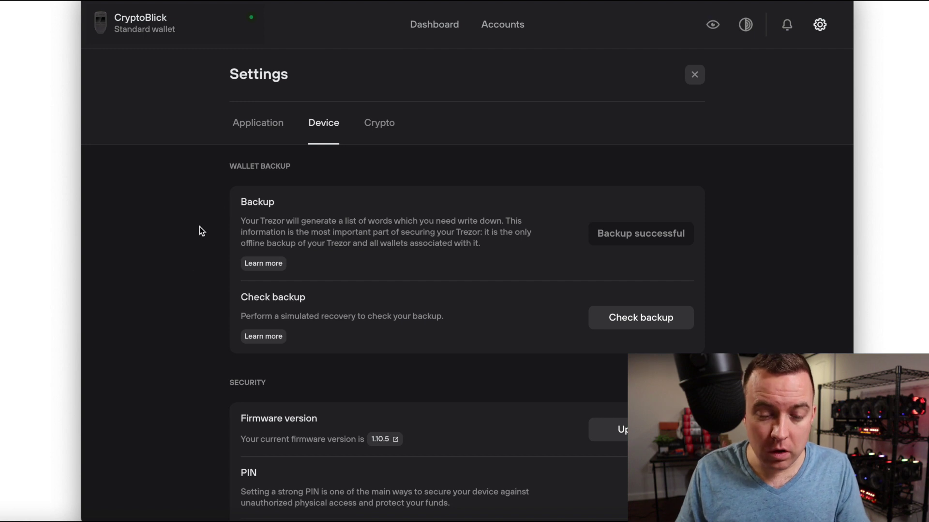
Check for updates in Application settings, confirming Suite 22.1.1 is current.
left_click(258, 124)
scroll(191, 370, "down", 3)
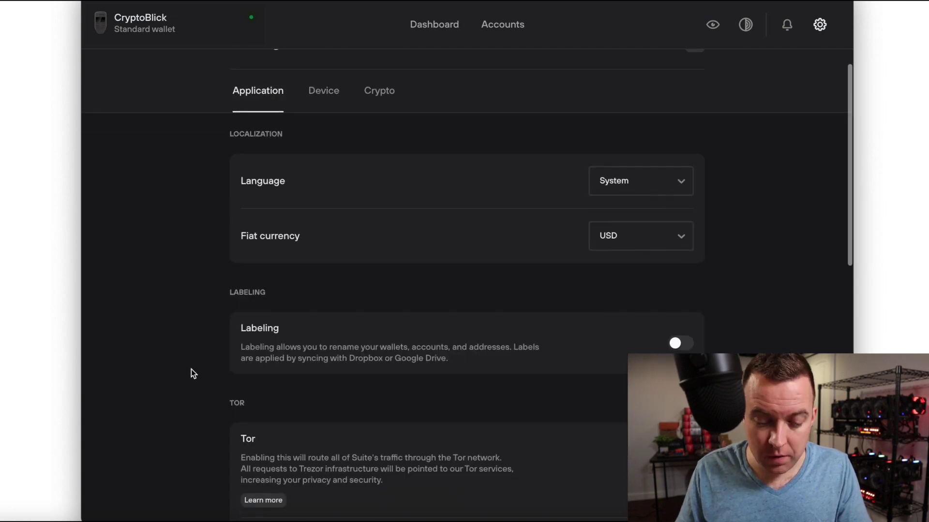
scroll(191, 373, "down", 5)
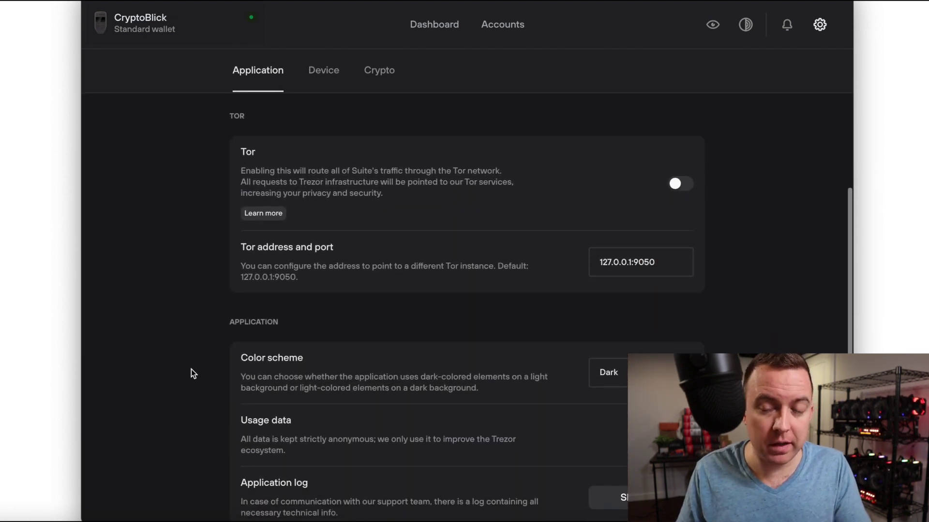
scroll(190, 369, "down", 5)
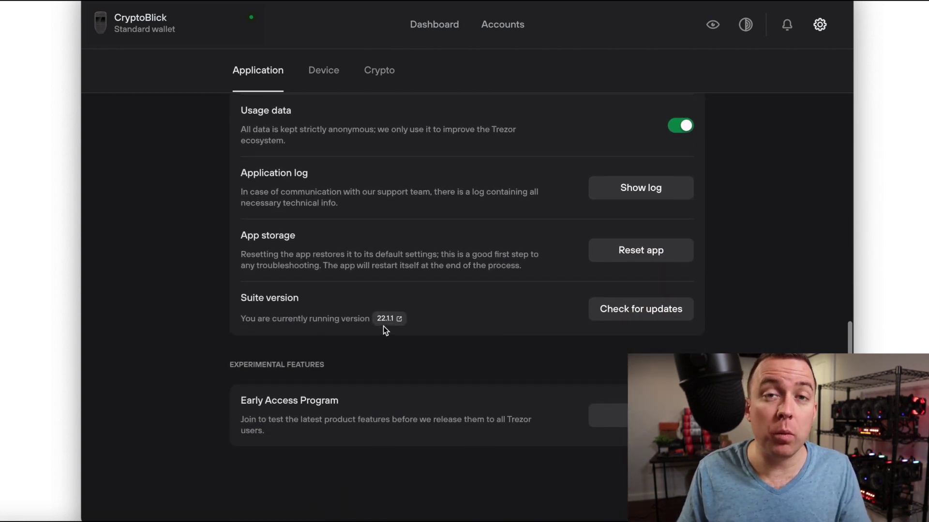
left_click(619, 314)
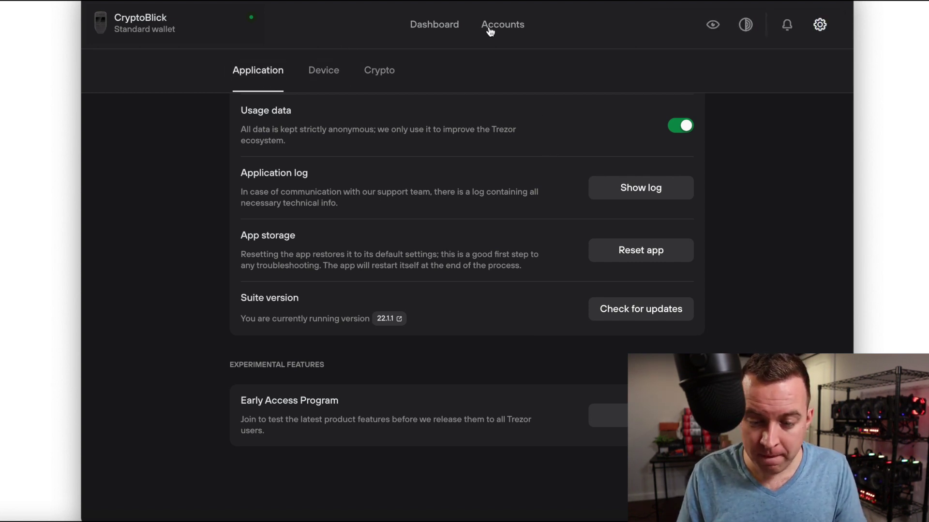
Return to the Dashboard for the second connected Trezor and open the settings sections list.
left_click(448, 25)
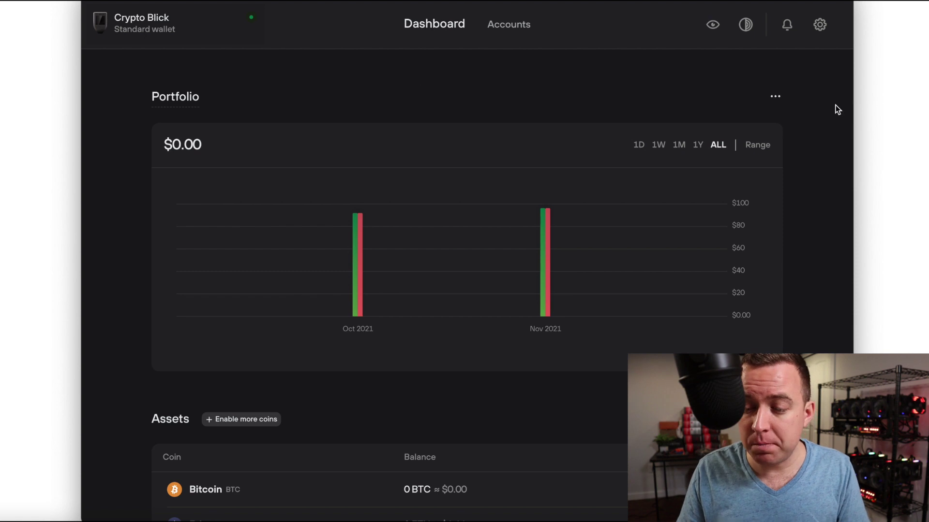
left_click(820, 25)
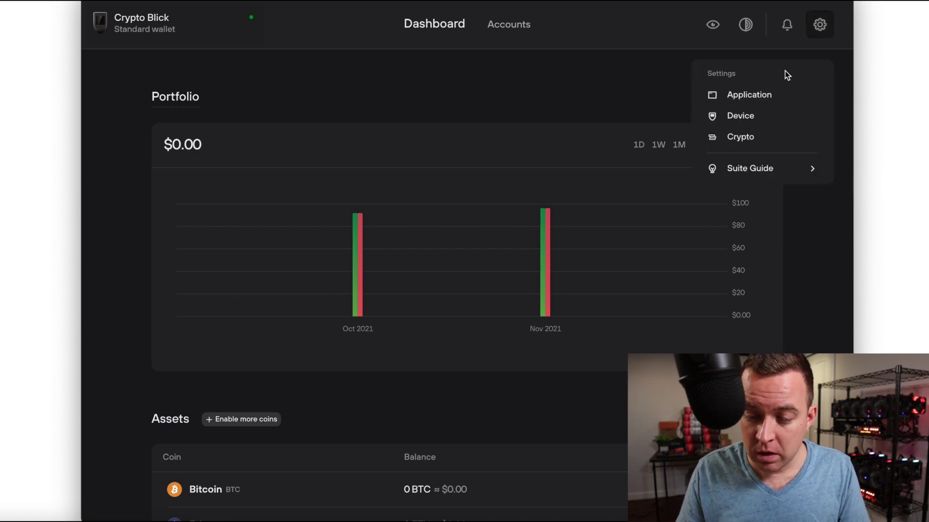
Confirm in Device settings that Model T firmware 2.4.3 is up to date.
left_click(744, 116)
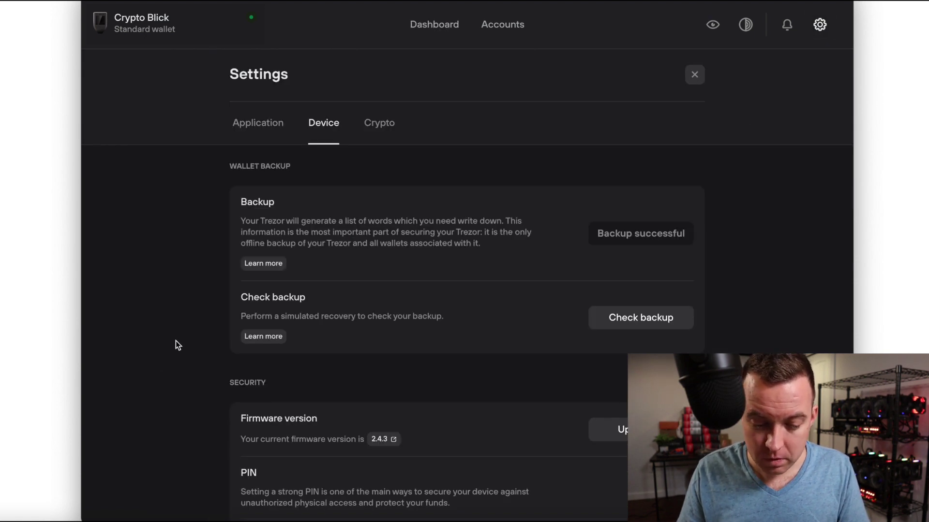
scroll(176, 340, "down", 2)
scroll(176, 340, "down", 2)
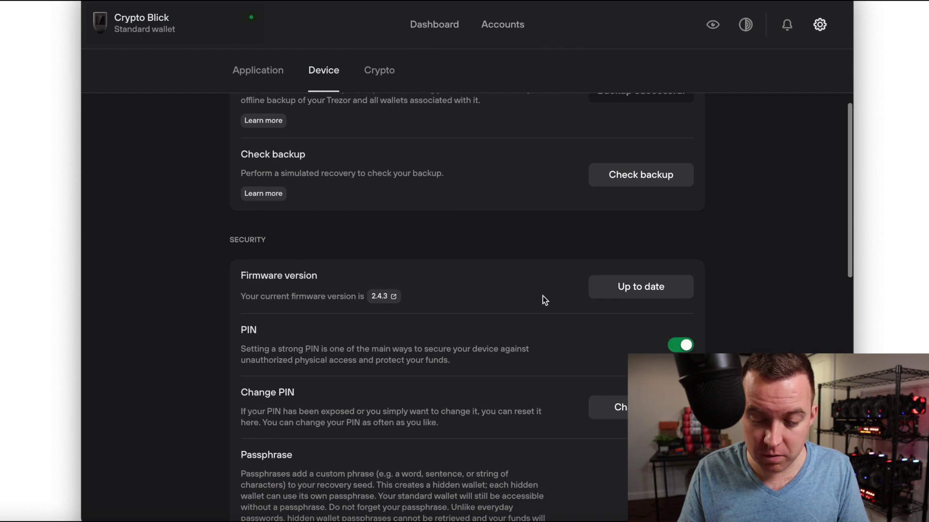
left_click(608, 287)
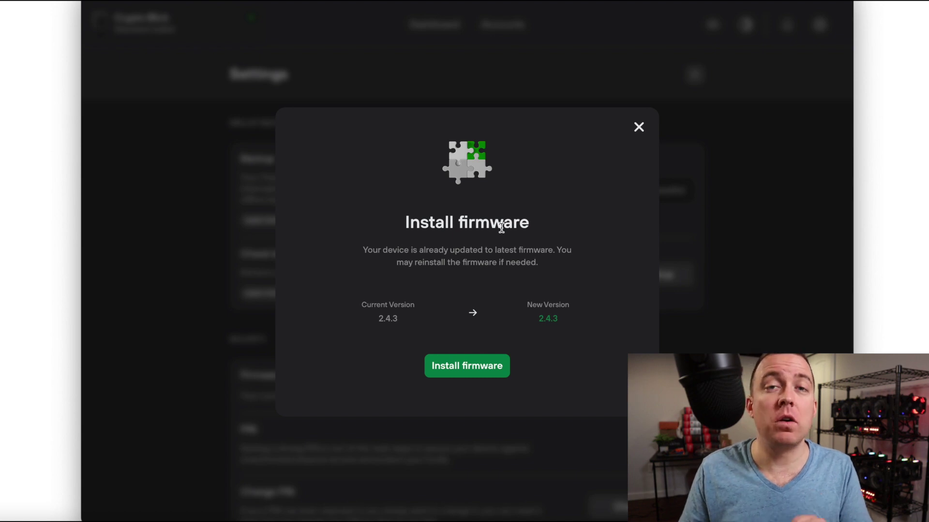
left_click(639, 127)
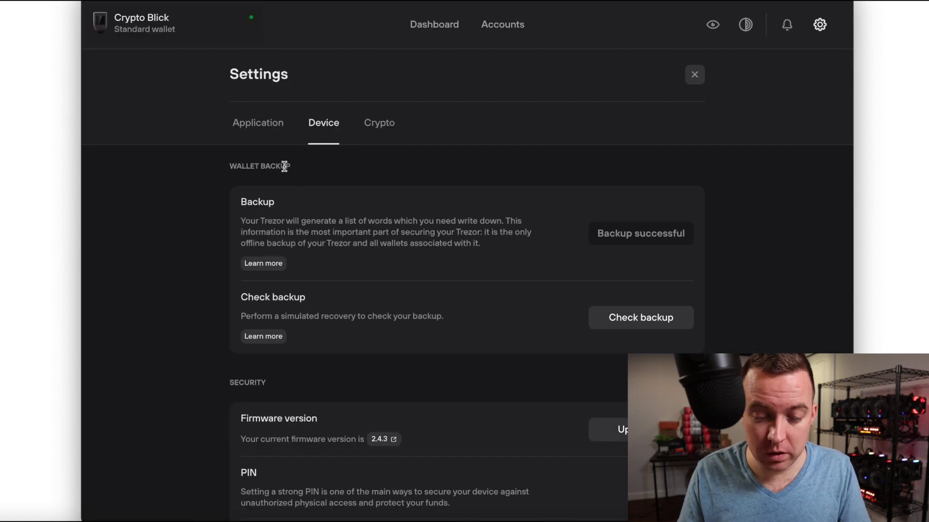
Check for Suite updates in Application settings, finding none, and close Settings.
left_click(246, 124)
scroll(194, 315, "down", 5)
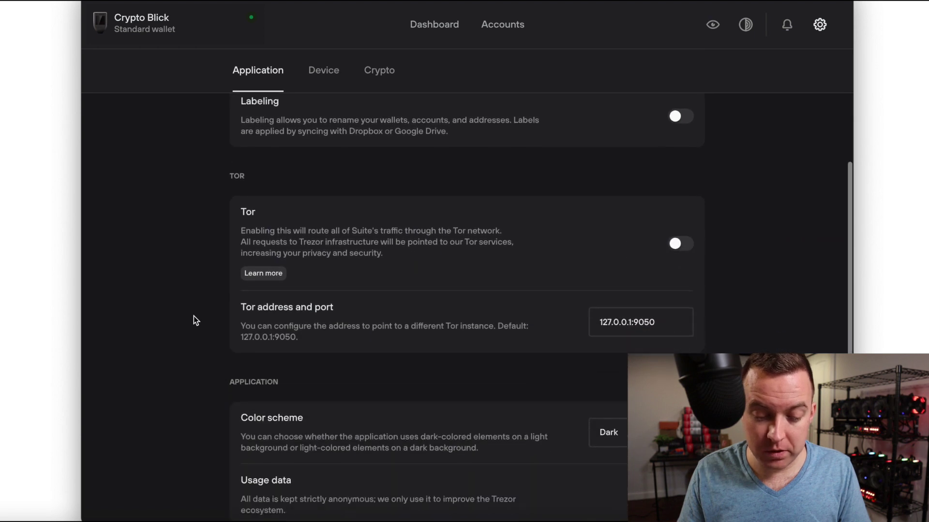
scroll(193, 315, "down", 4)
scroll(194, 315, "down", 3)
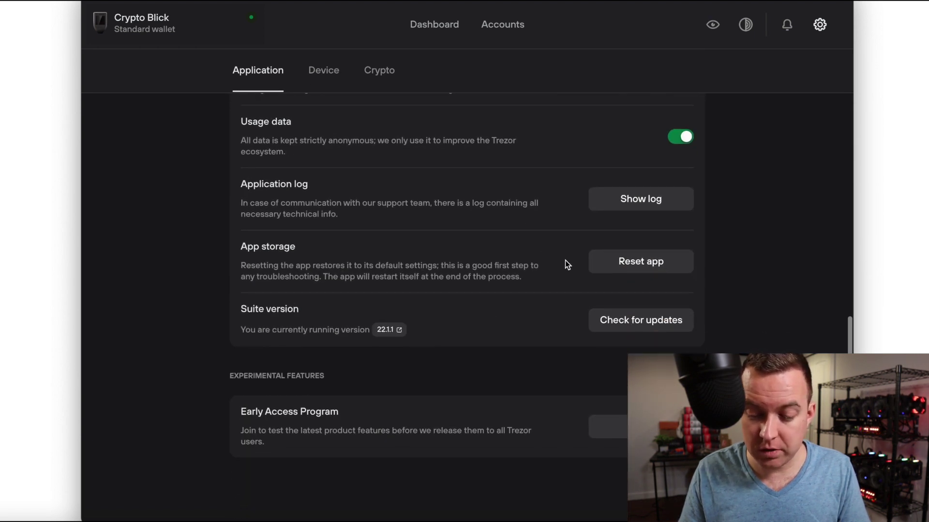
left_click(613, 321)
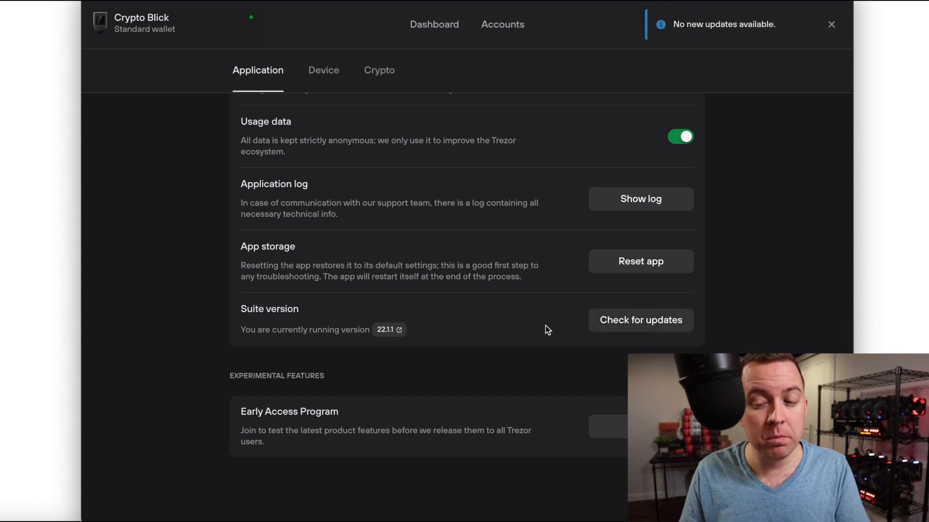
scroll(516, 232, "up", 7)
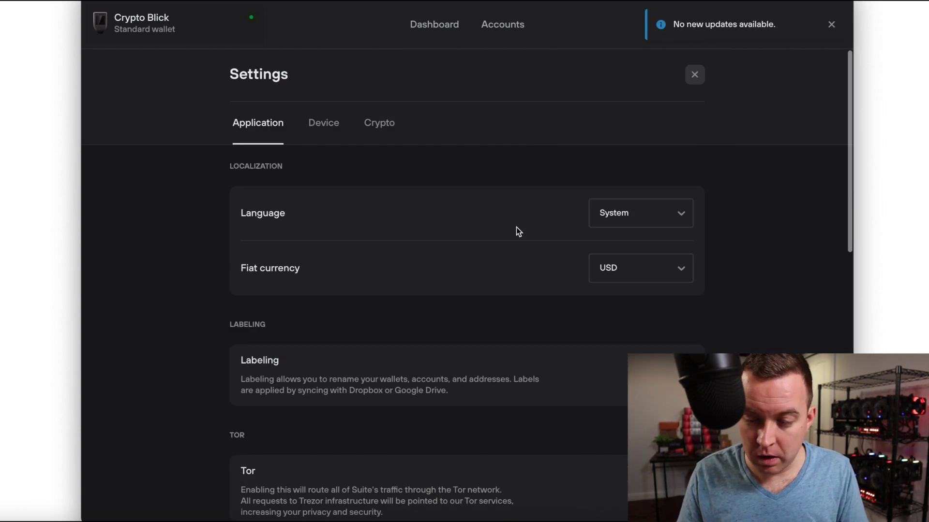
left_click(694, 74)
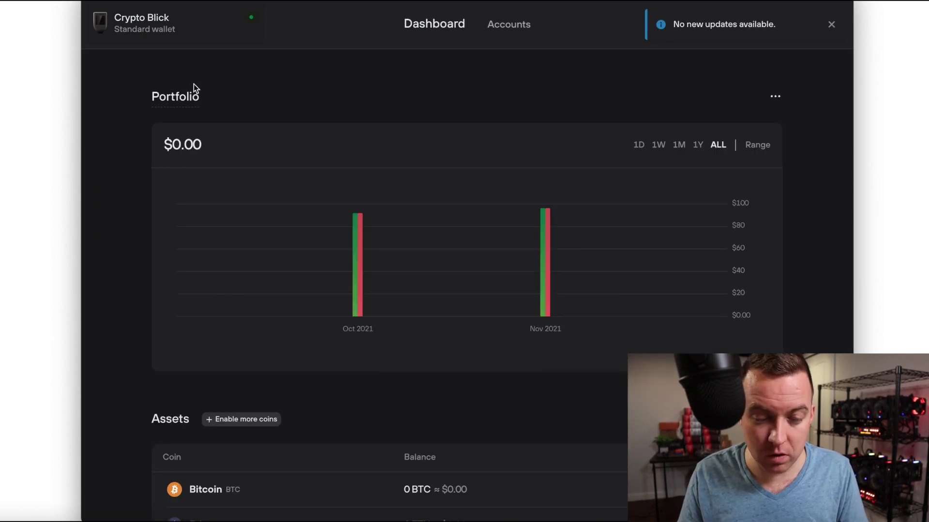